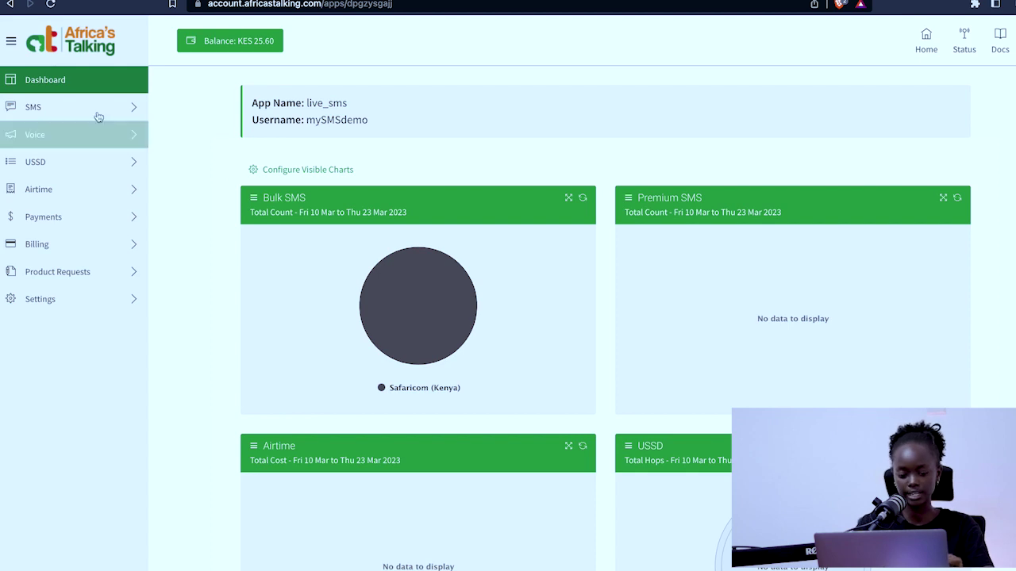
Expand SMS in the sidebar and reveal the SMS Callback URLs submenu
left_click(47, 109)
left_click(48, 108)
left_click(48, 109)
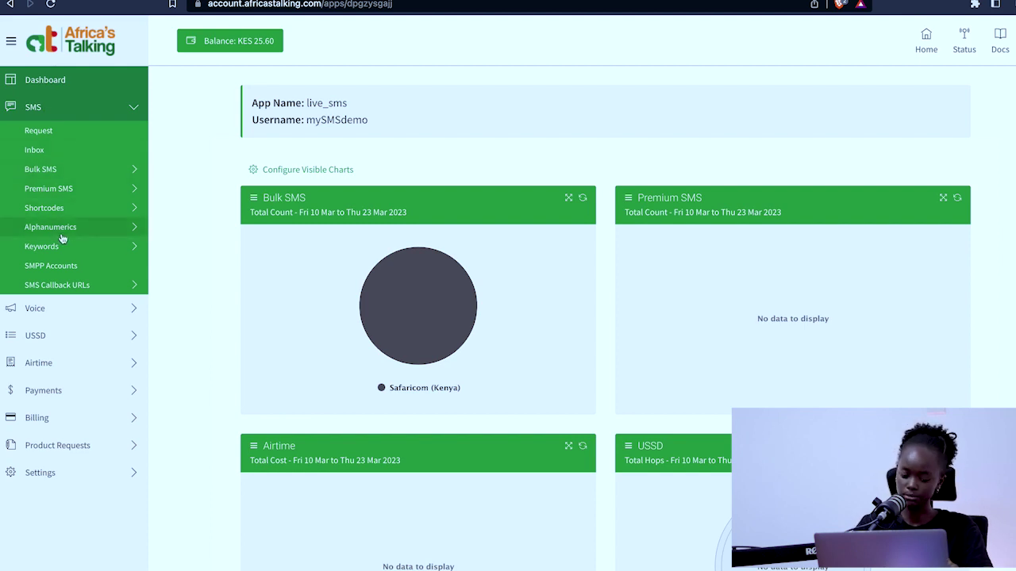
left_click(64, 289)
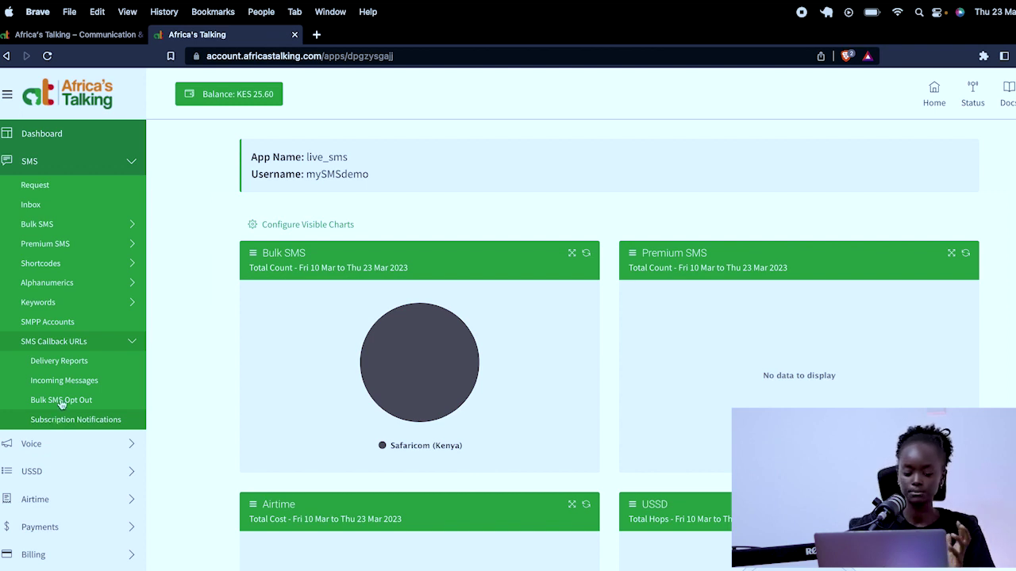
Open the Delivery Reports callback page showing the current ngrok URL, then move to the full-screen Terminal
left_click(63, 362)
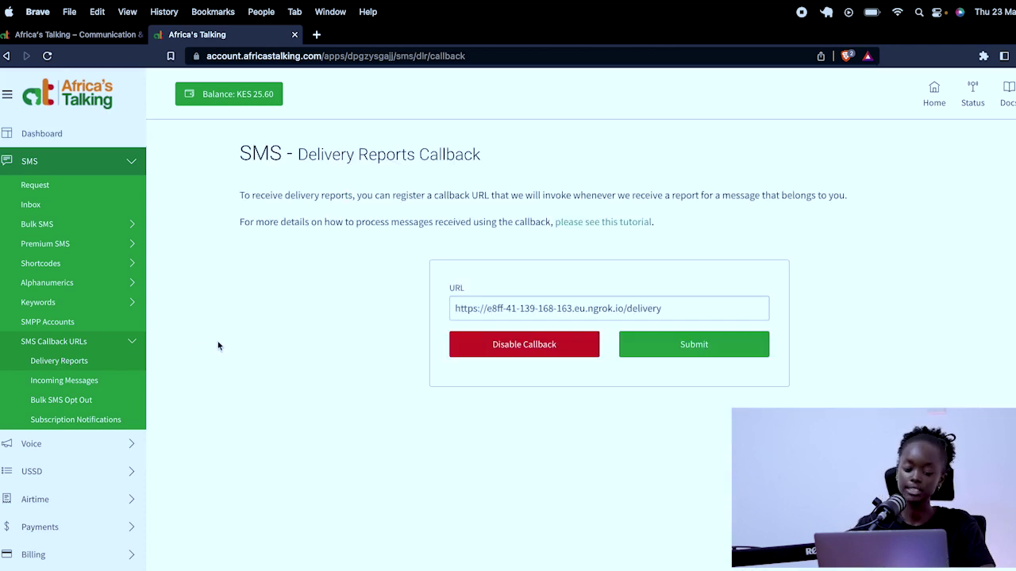
key("ctrl+Left")
key("ctrl+Right")
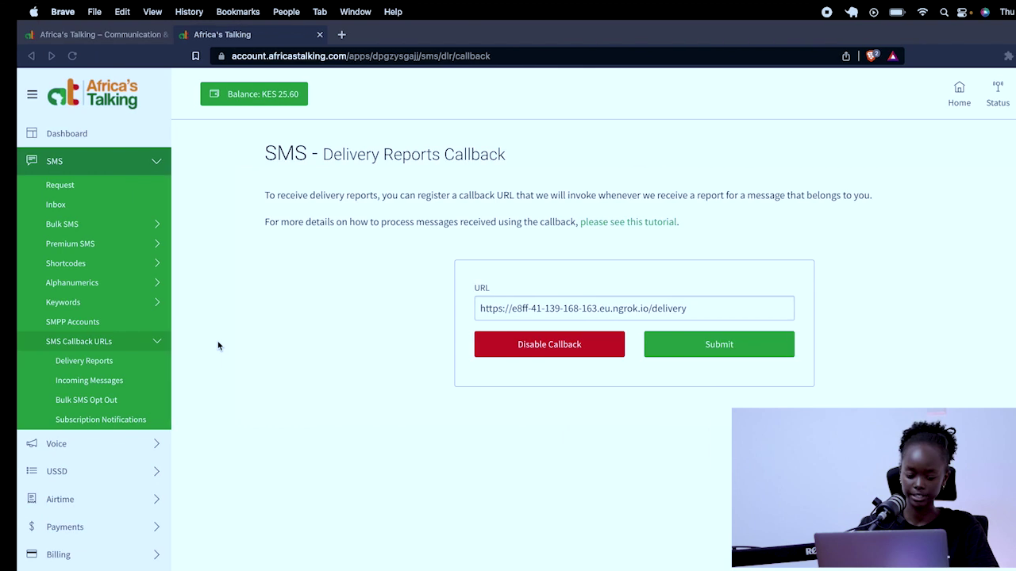
key("ctrl+Right")
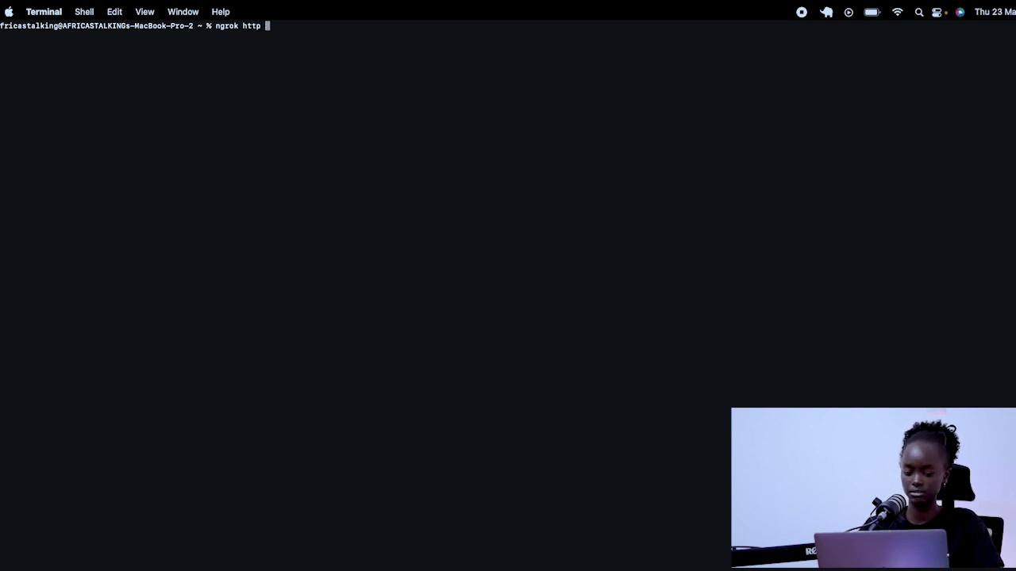
Confirm in the .env file in VS Code that PORT is set to 3003
key("super+Tab")
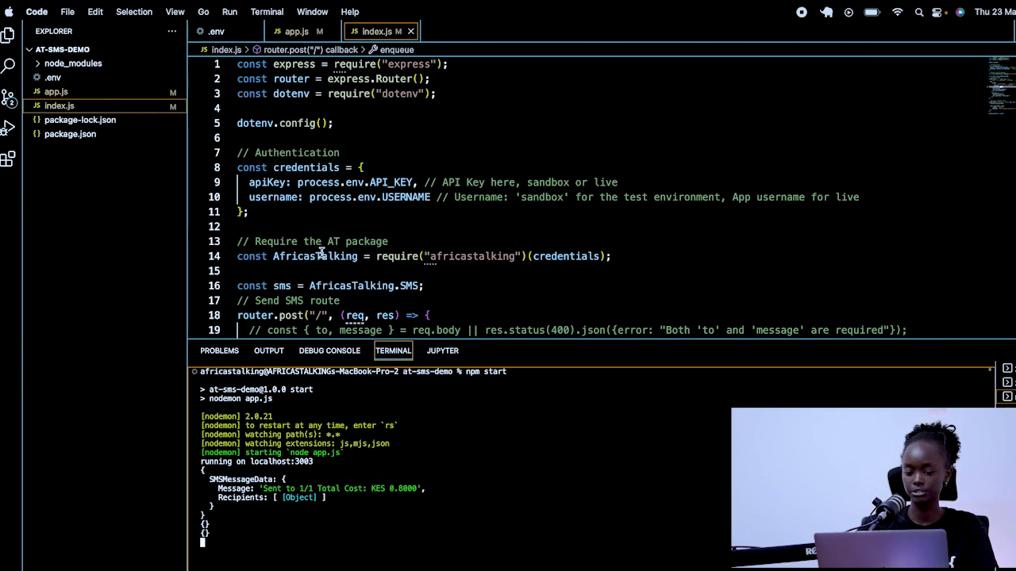
left_click(224, 37)
double_click(284, 64)
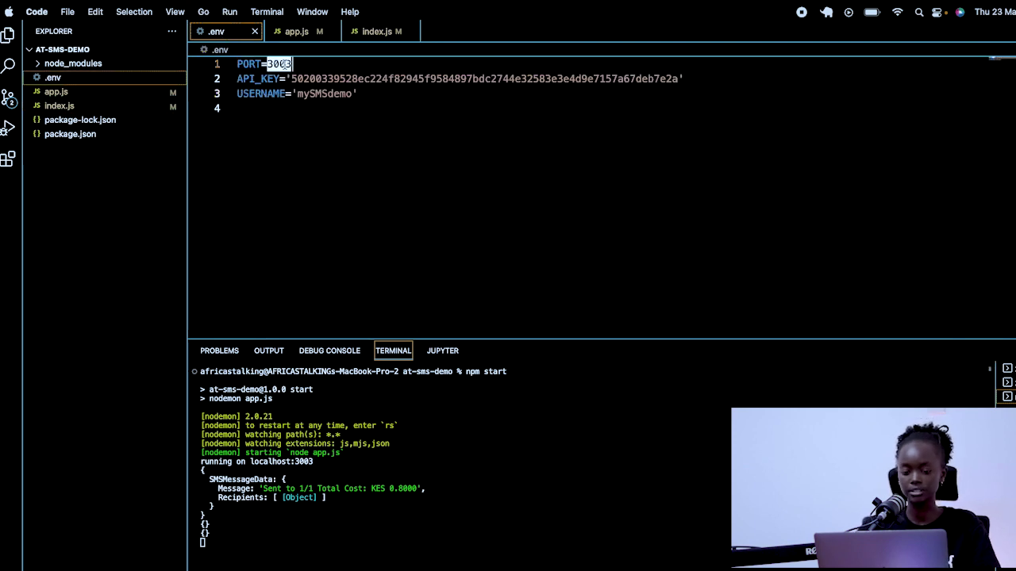
left_click(307, 123)
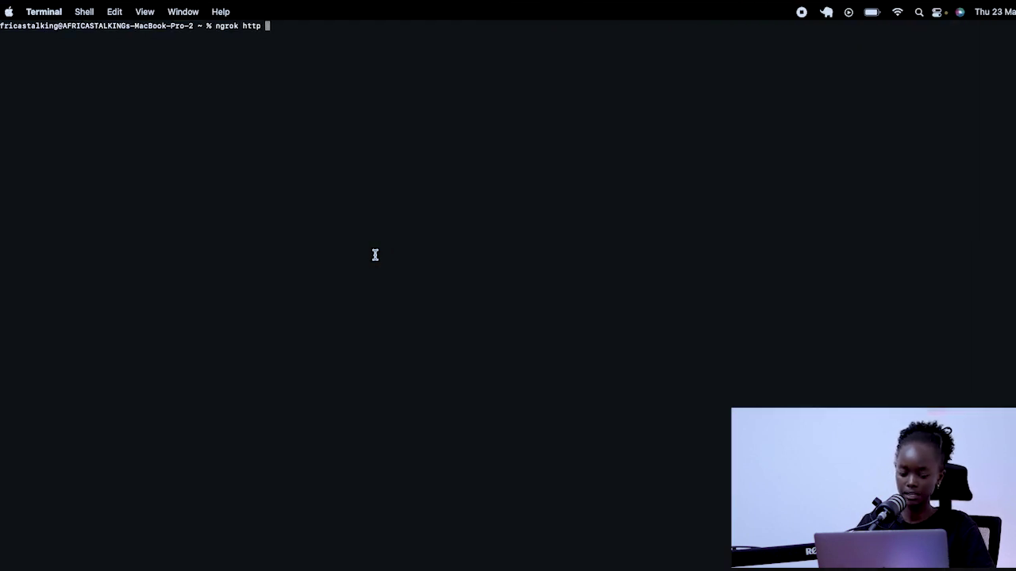
Run ngrok http 3003 and select the new https forwarding address
type("3")
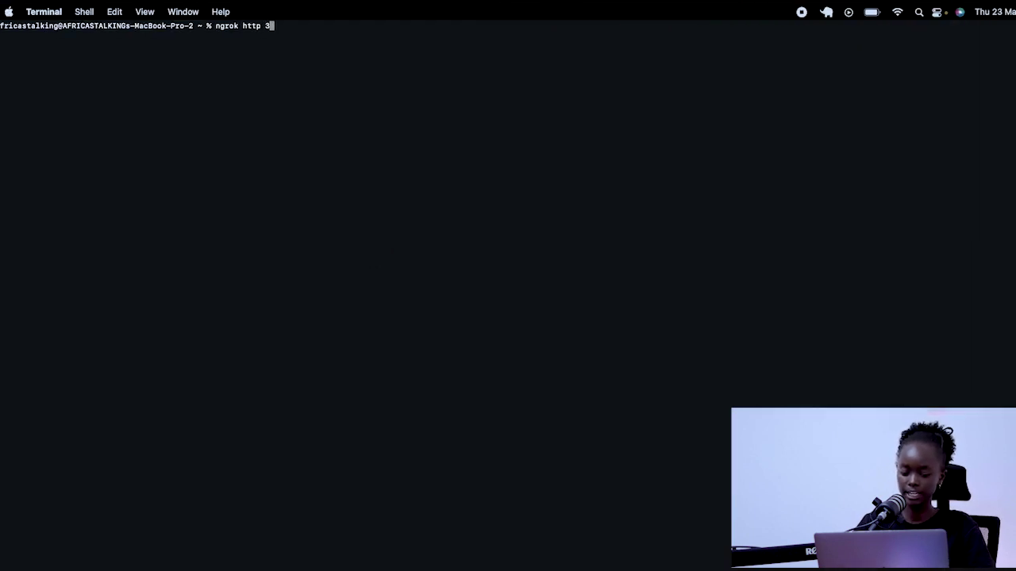
type("003")
key("Return")
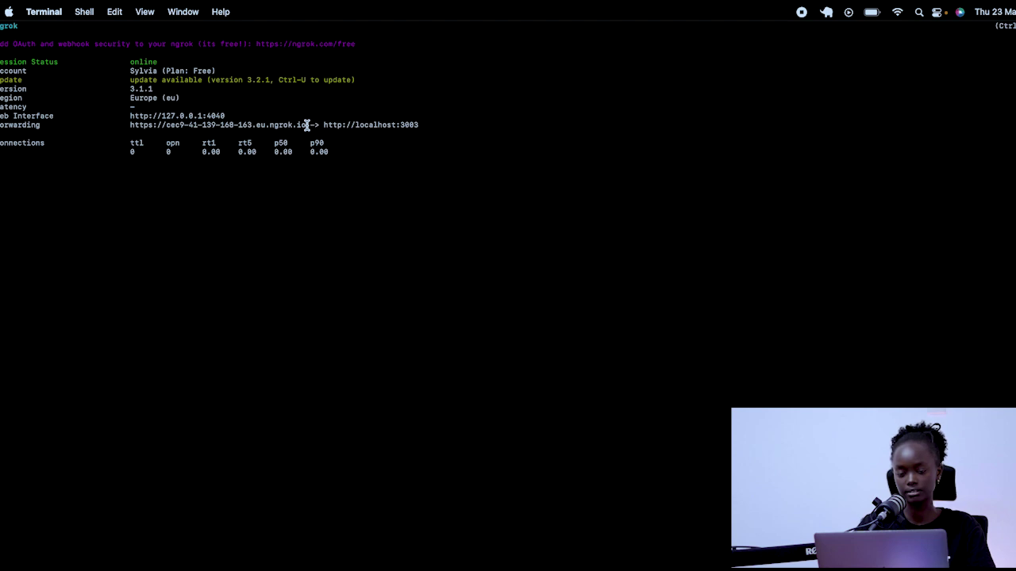
left_click_drag(306, 125, 133, 124)
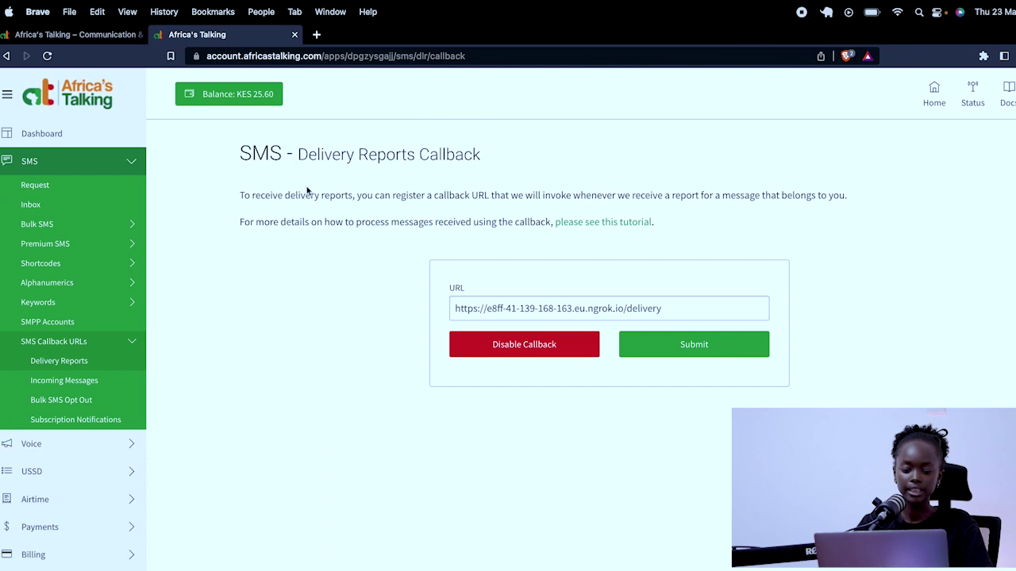
Replace the Delivery Reports callback with the new ngrok address plus /delivery and submit it
left_click_drag(671, 314, 423, 310)
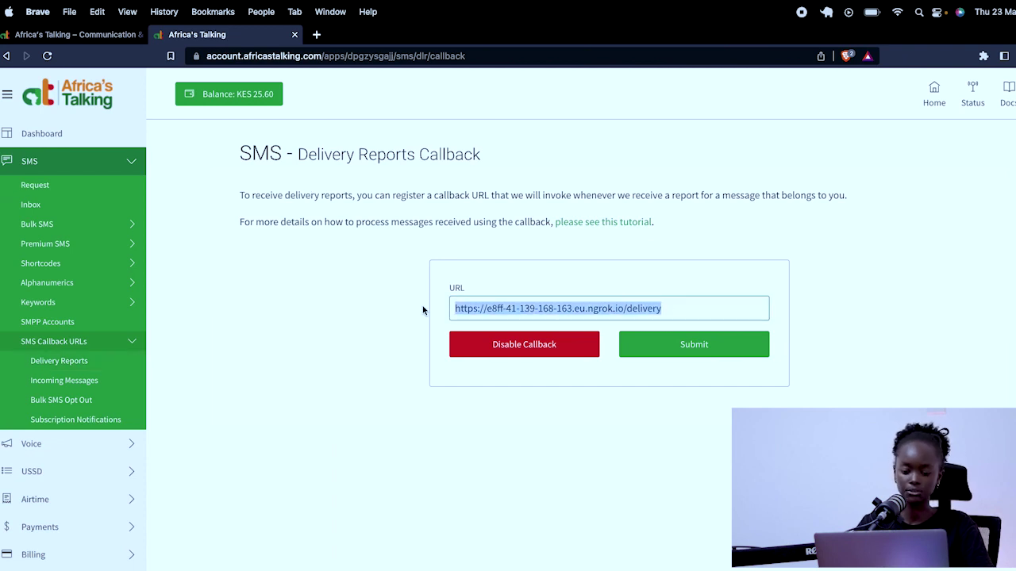
type("https://cec9-41-139-168-163.eu.ngrok.io")
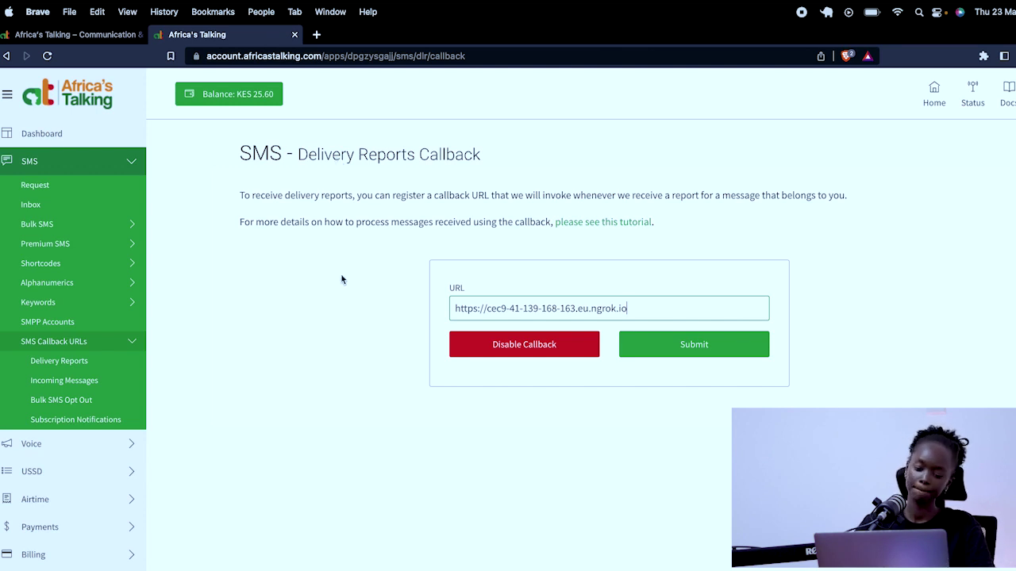
left_click(691, 347)
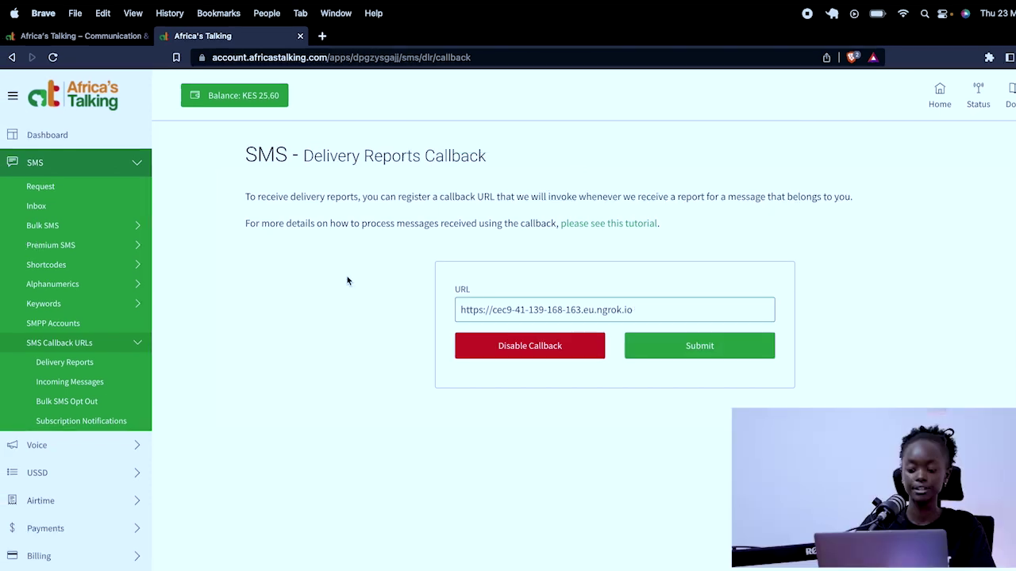
type("/")
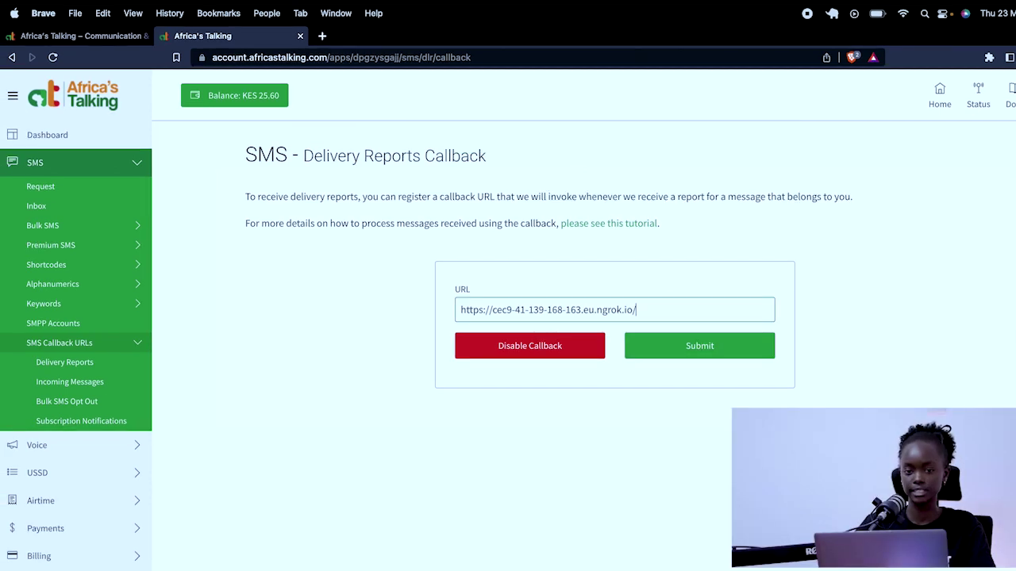
type("delivery")
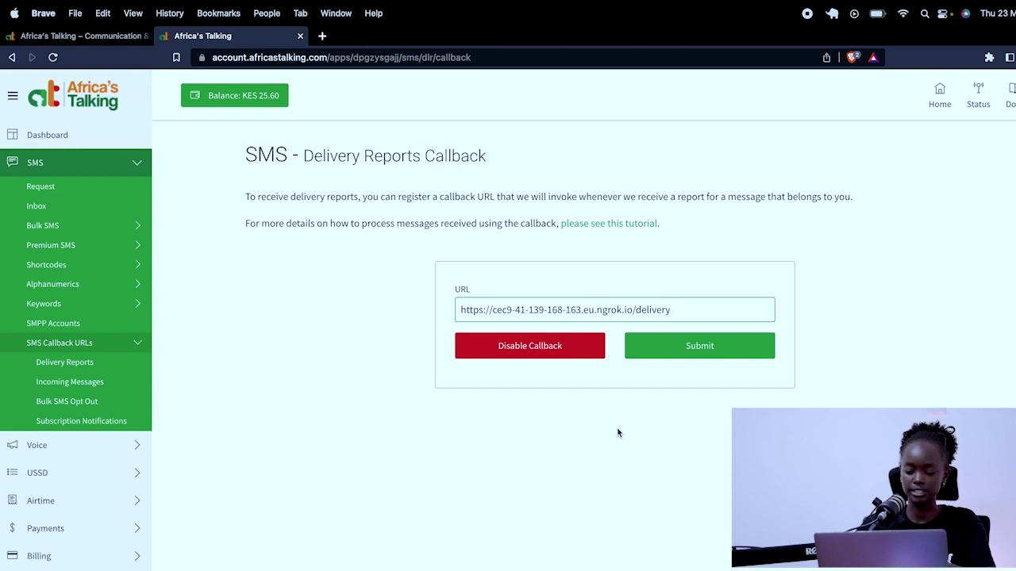
left_click(698, 352)
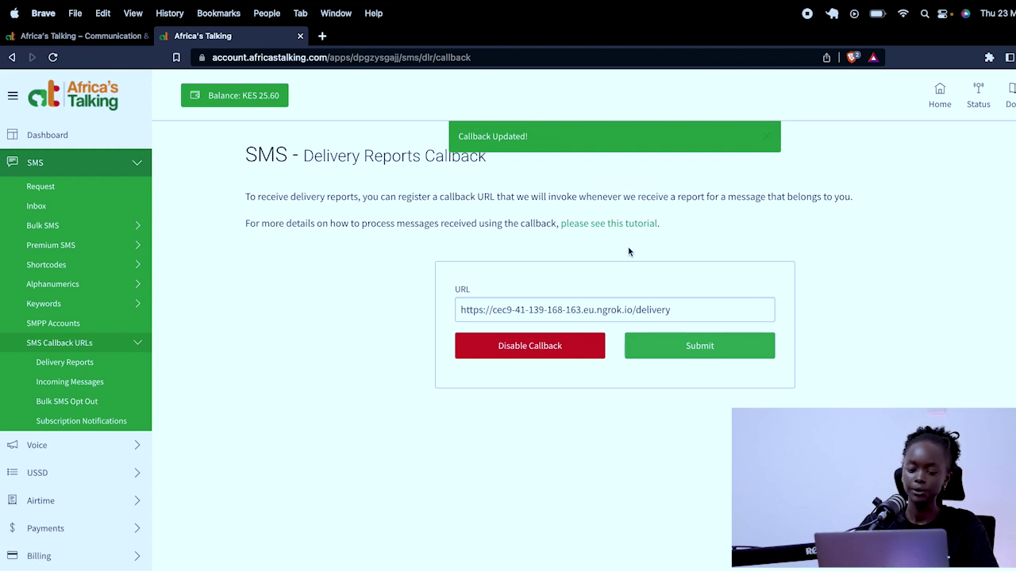
key("super+Tab")
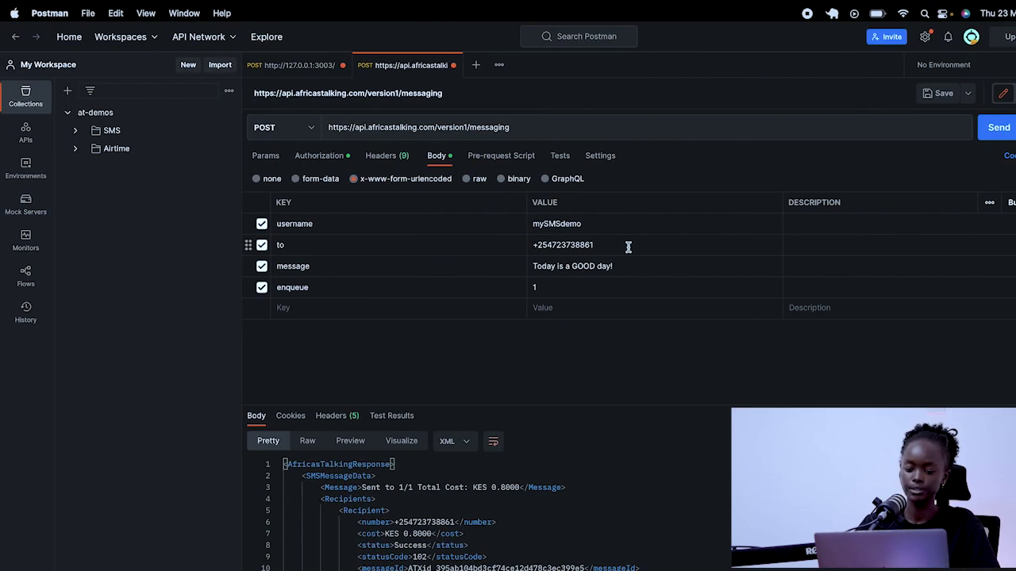
left_click(290, 68)
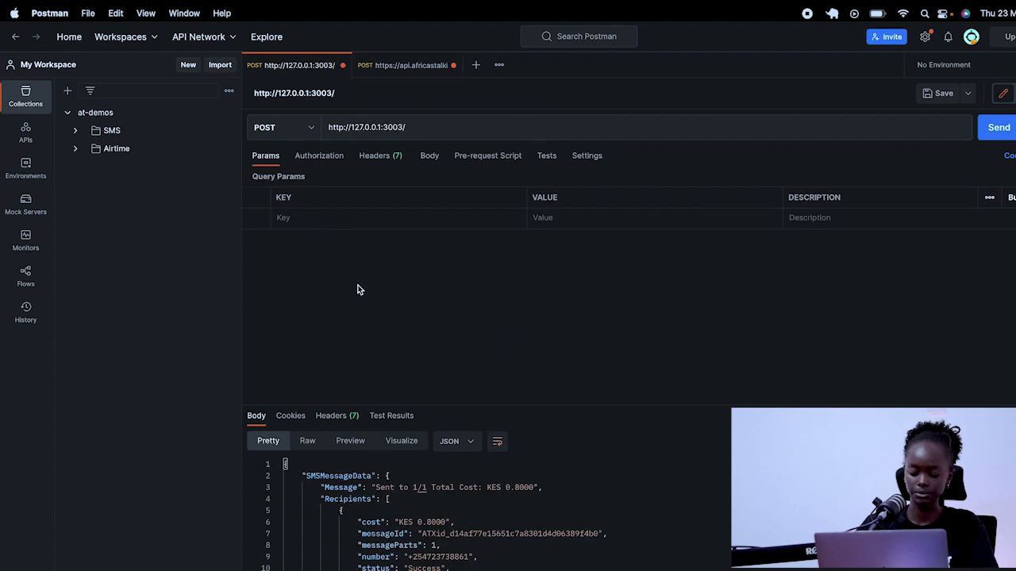
left_click(995, 131)
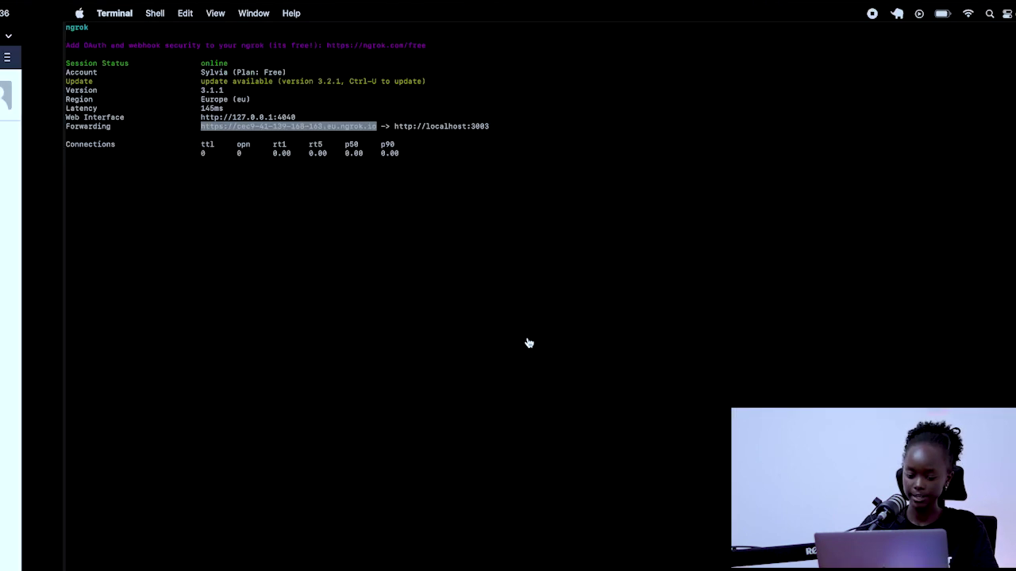
Review the delivery route on line 36 of index.js, which logs the body and returns 200
key("ctrl+Right")
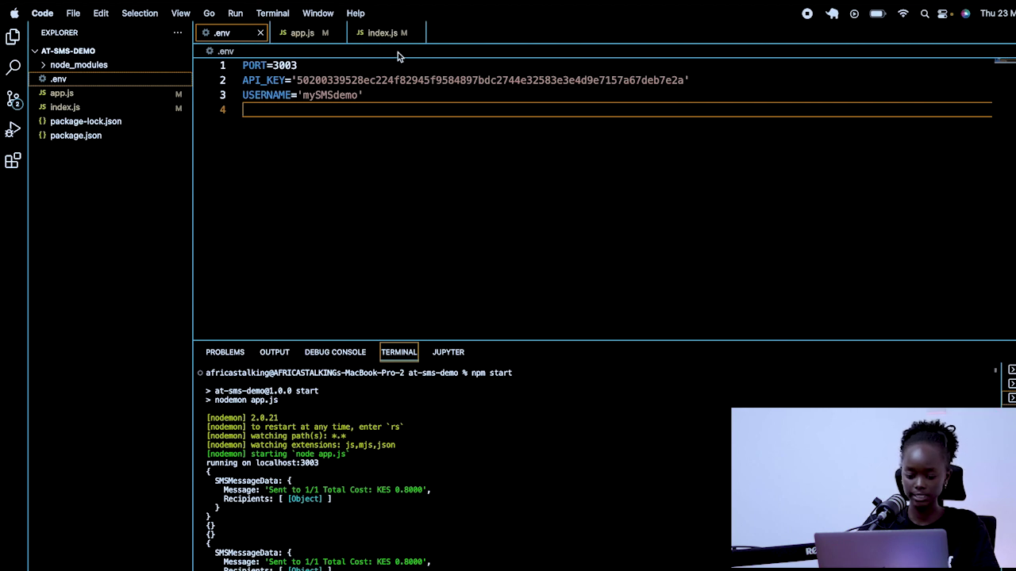
left_click(382, 35)
scroll(327, 247, "down", 5)
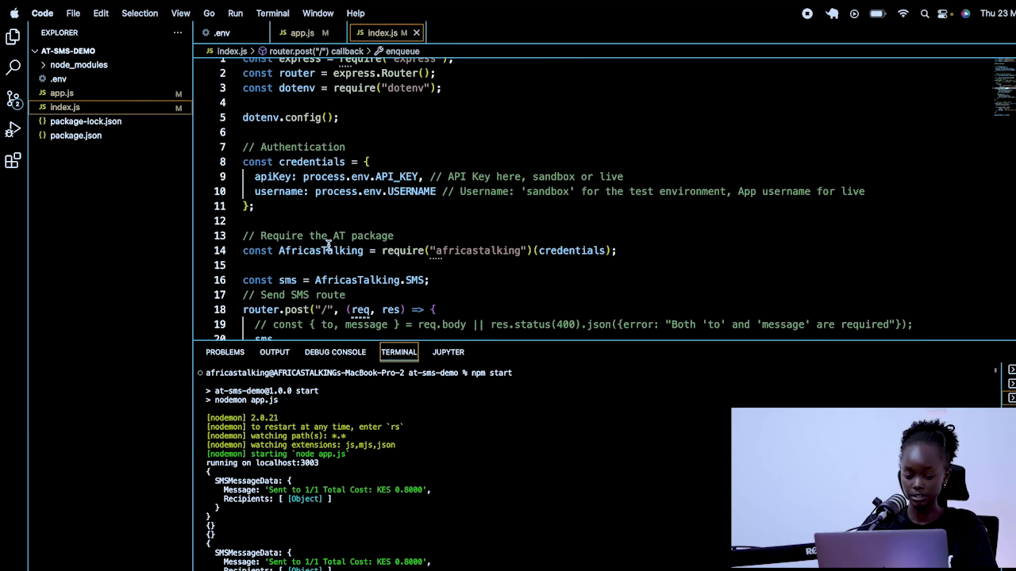
scroll(327, 247, "down", 1)
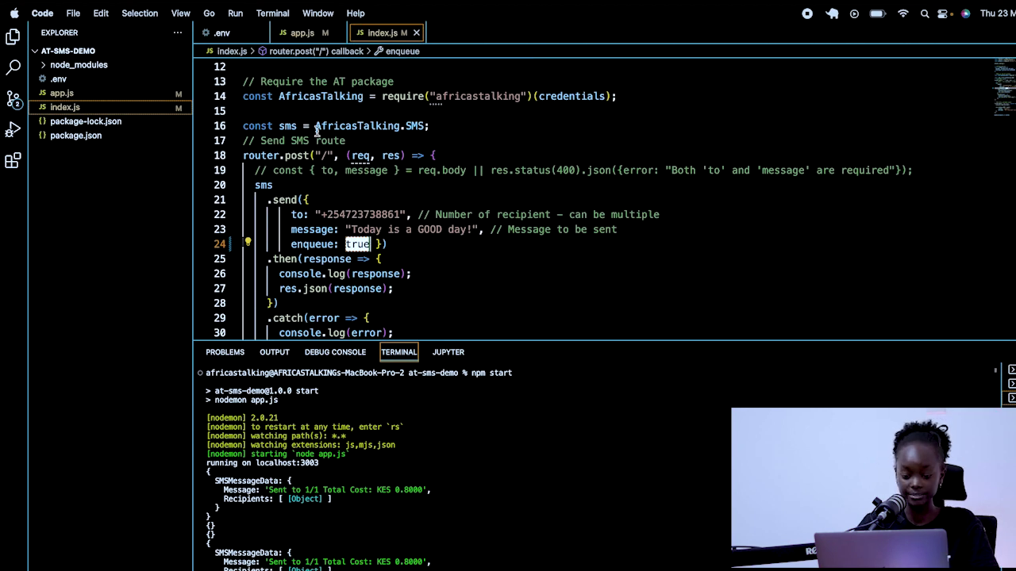
scroll(317, 131, "down", 5)
scroll(317, 132, "down", 3)
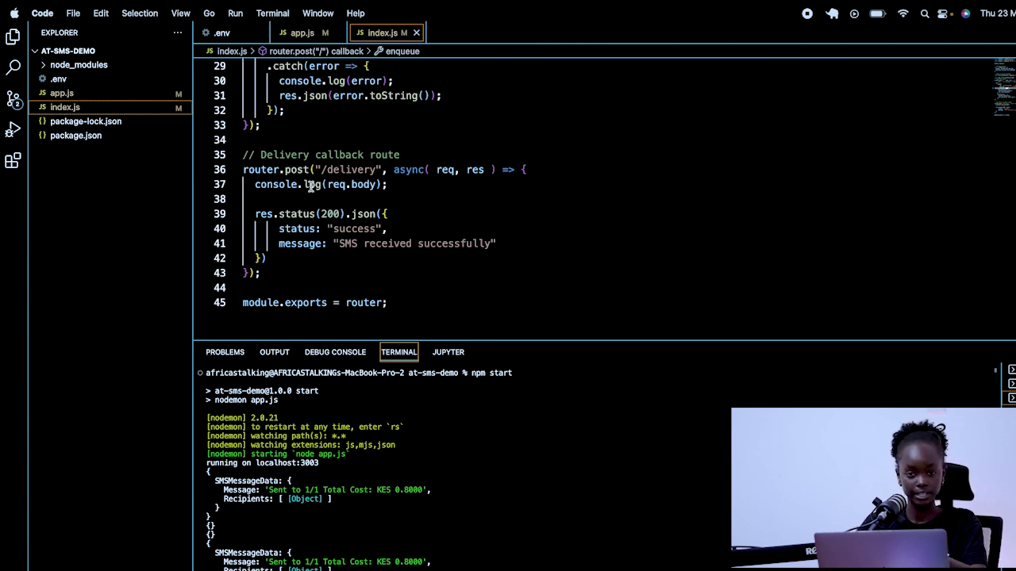
double_click(354, 170)
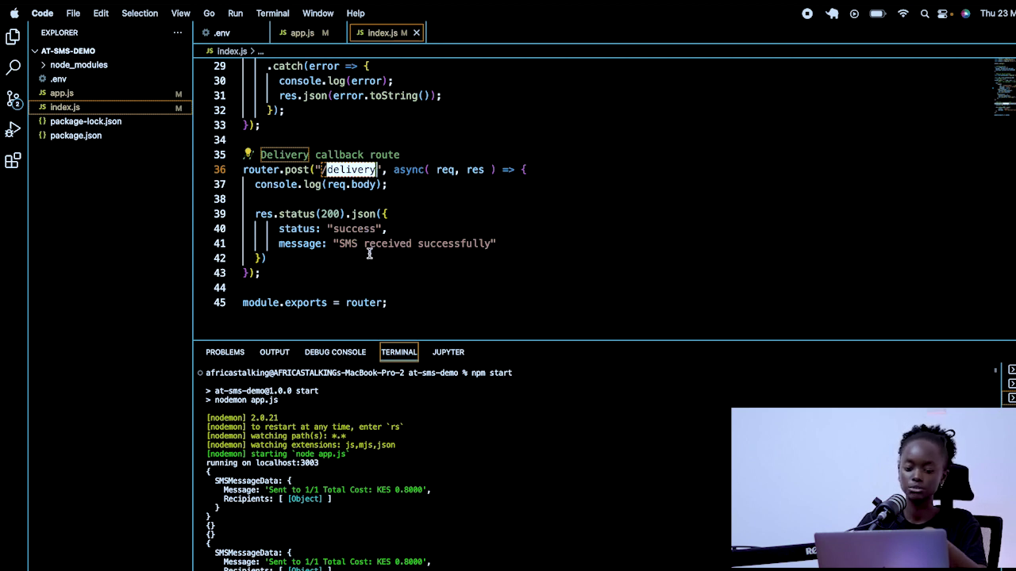
key("ctrl+Left")
key("ctrl+Left")
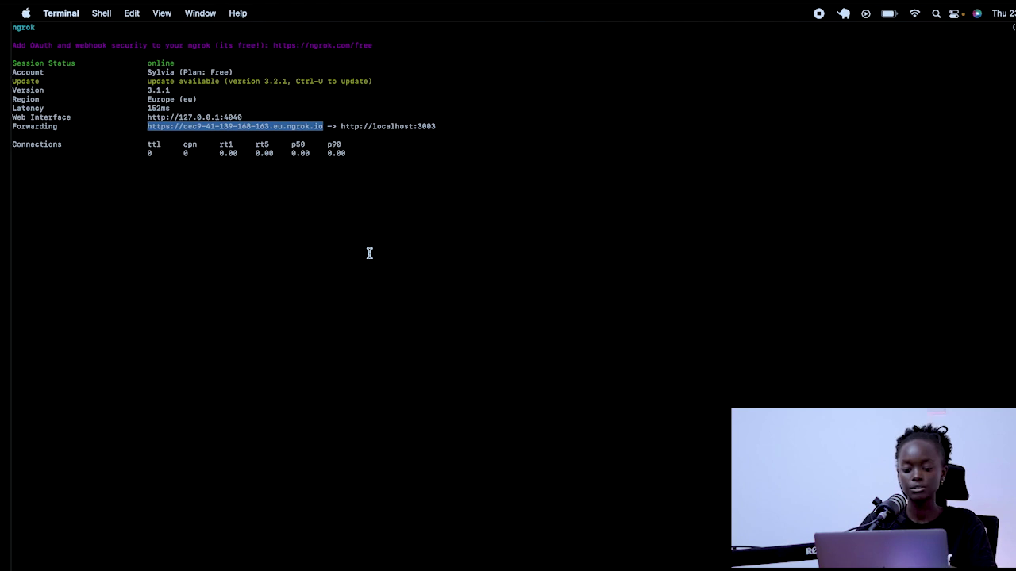
key("ctrl+Left")
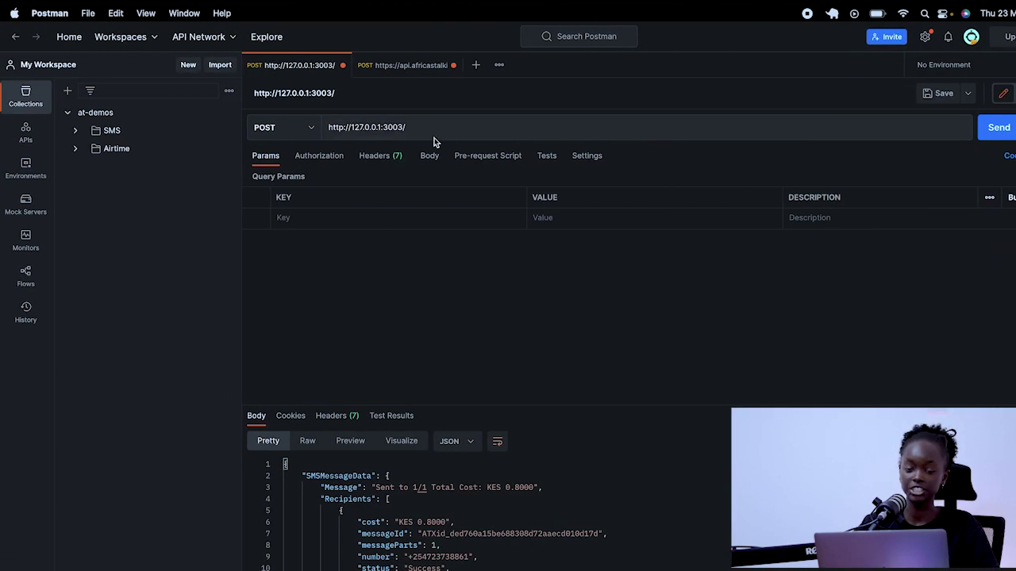
left_click(428, 127)
type("delivery")
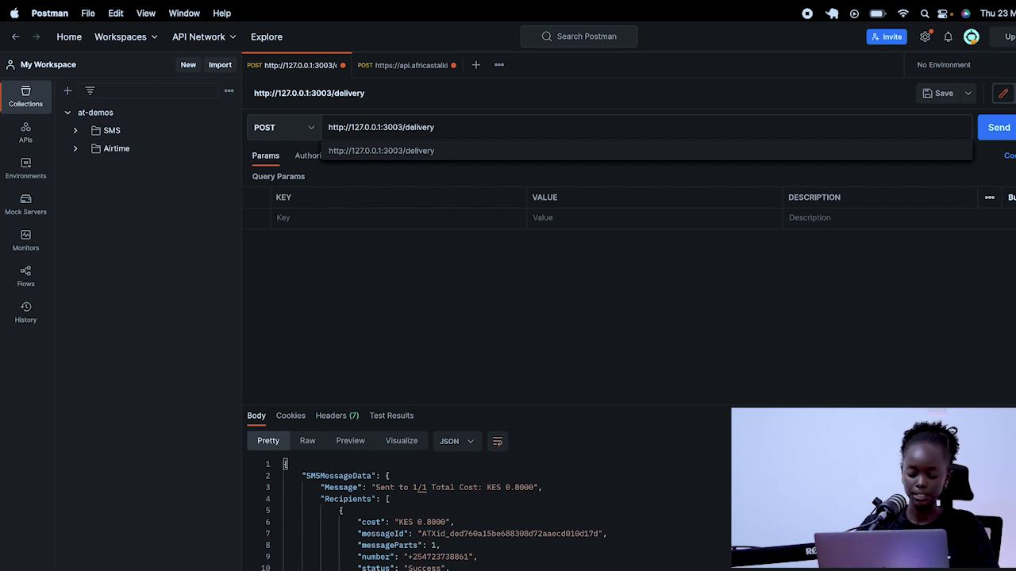
left_click(990, 134)
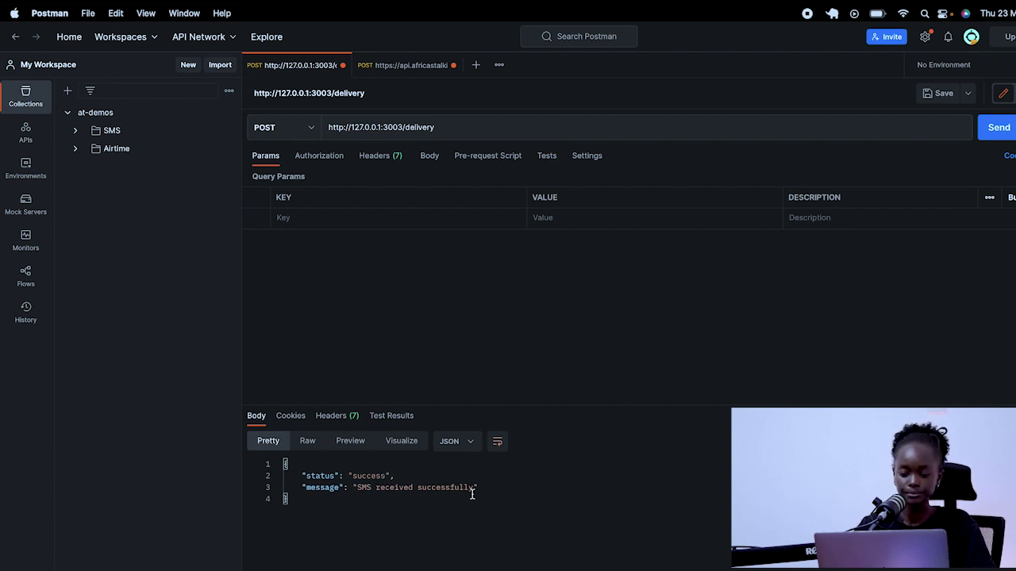
Remove /delivery from the URL and resend the SMS request to the root URL
left_click(440, 128)
key("BackSpace")
key("BackSpace")
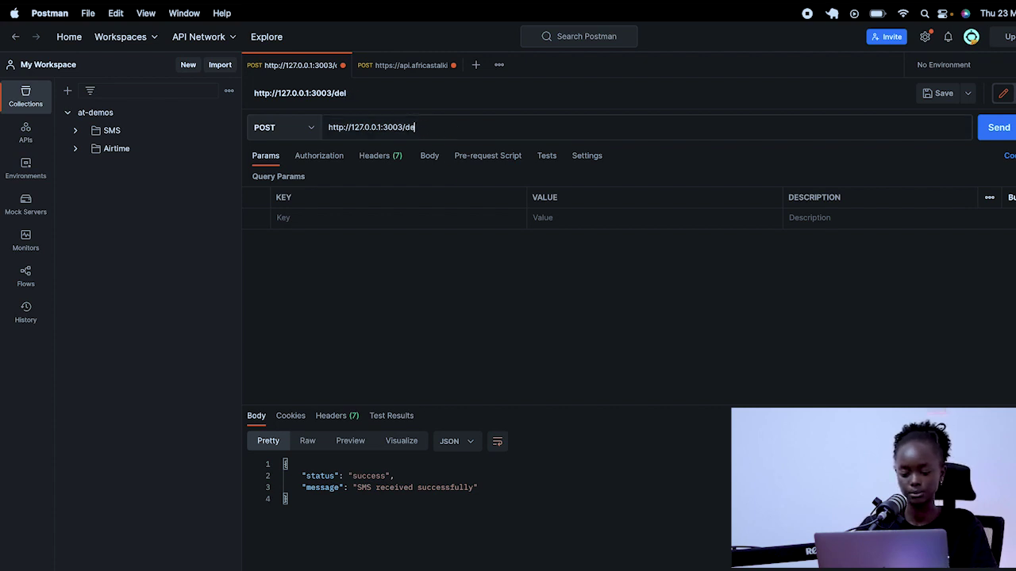
left_click(997, 131)
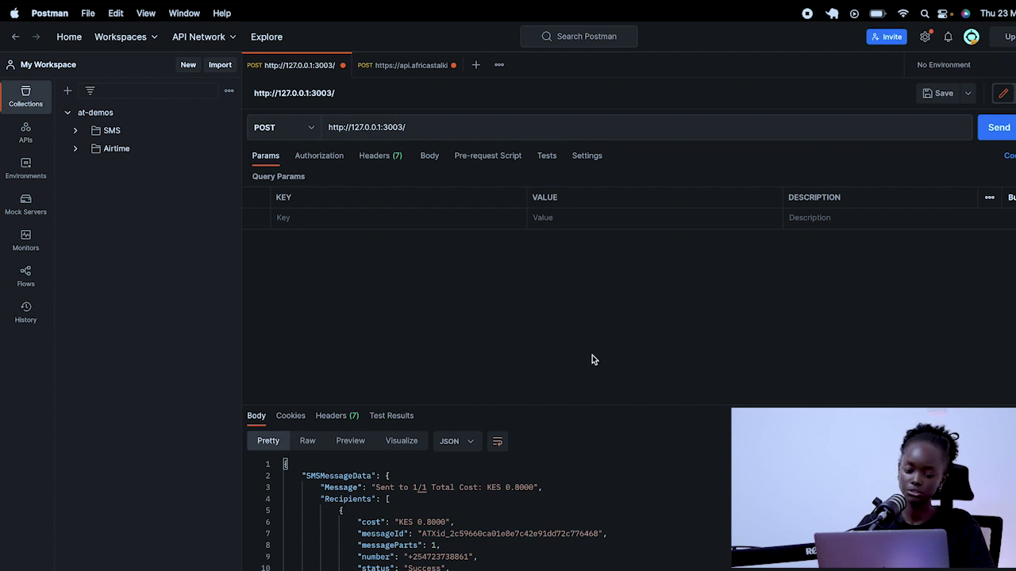
key("ctrl+Right")
key("ctrl+Right")
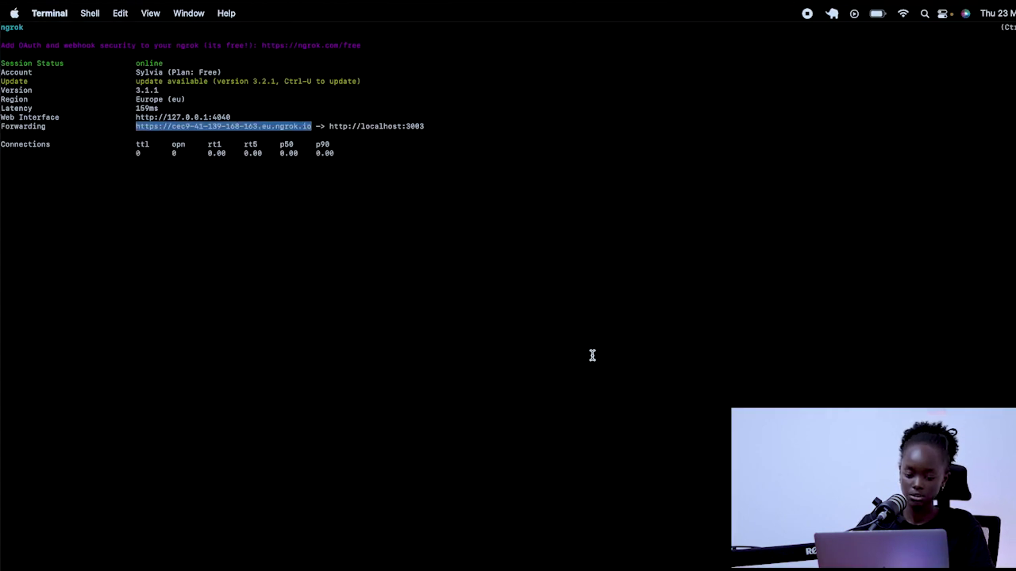
Watch ngrok's HTTP Requests list until it logs POST /delivery with 200 OK
left_click(592, 356)
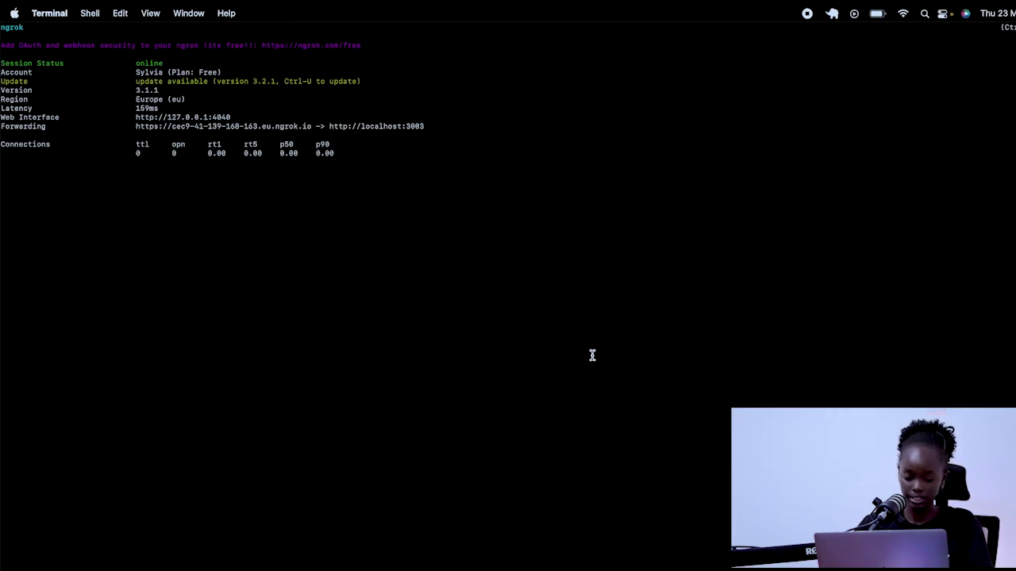
key("ctrl+Right")
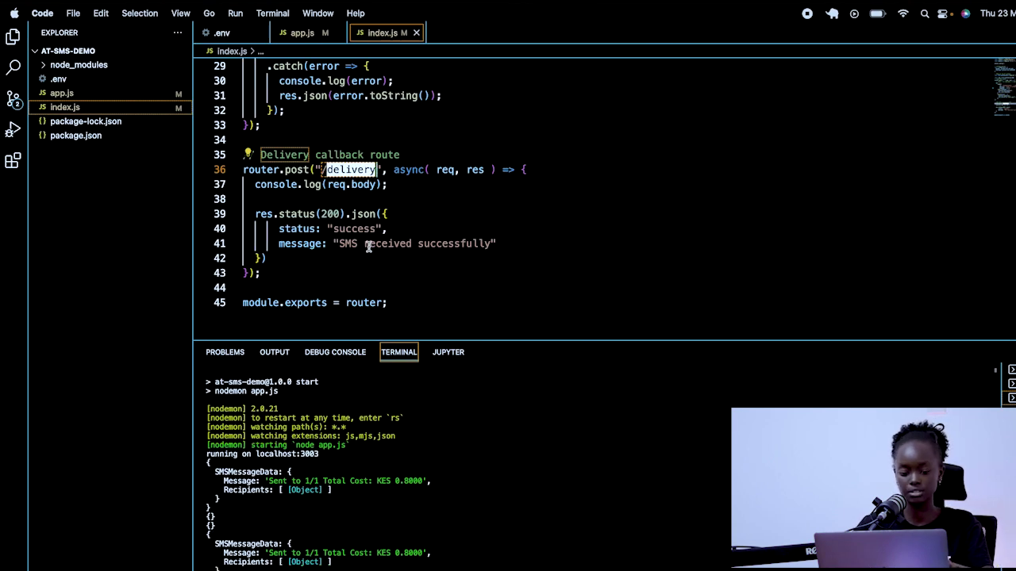
key("ctrl+Left")
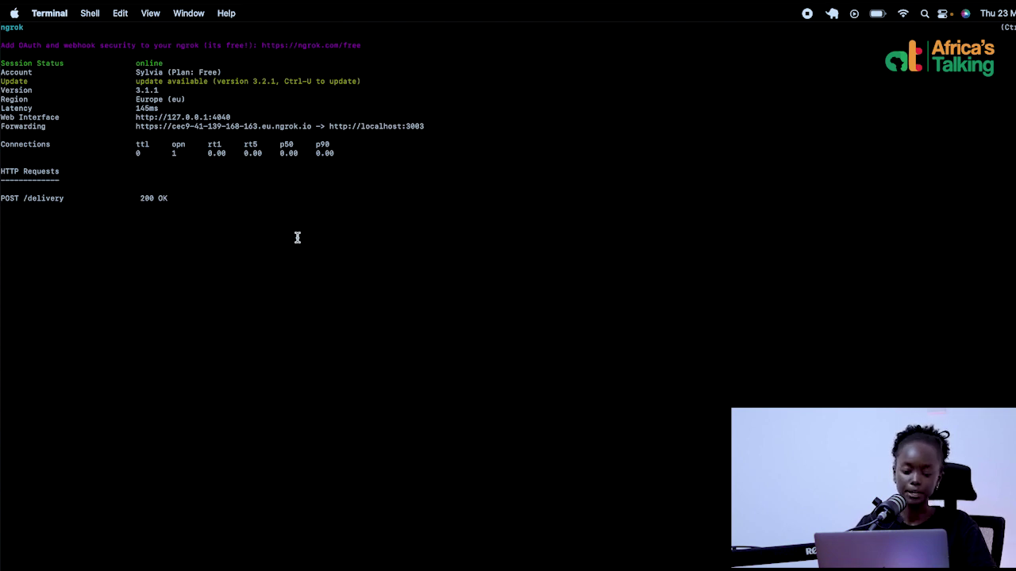
key("super+Tab")
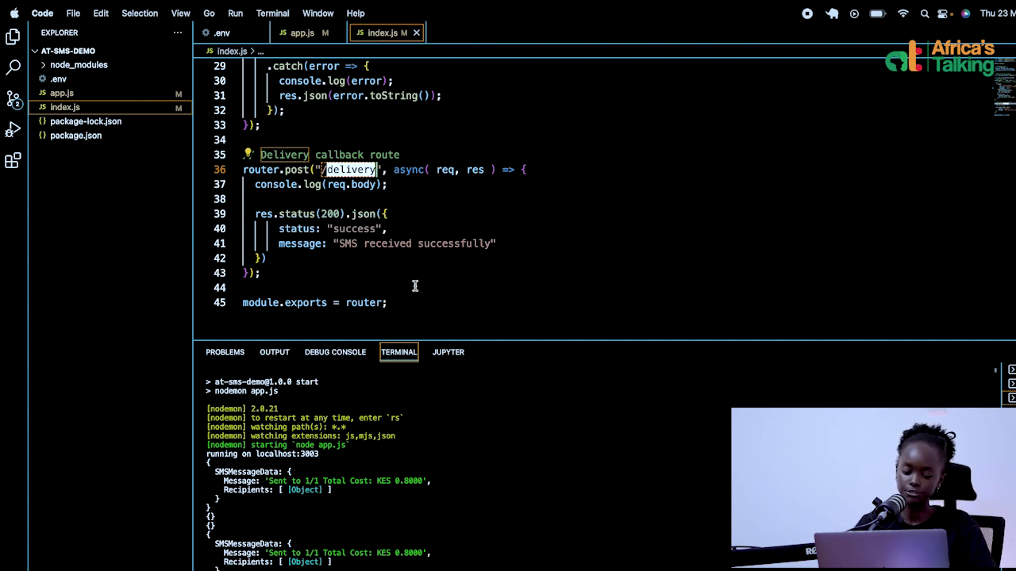
key("super+Tab")
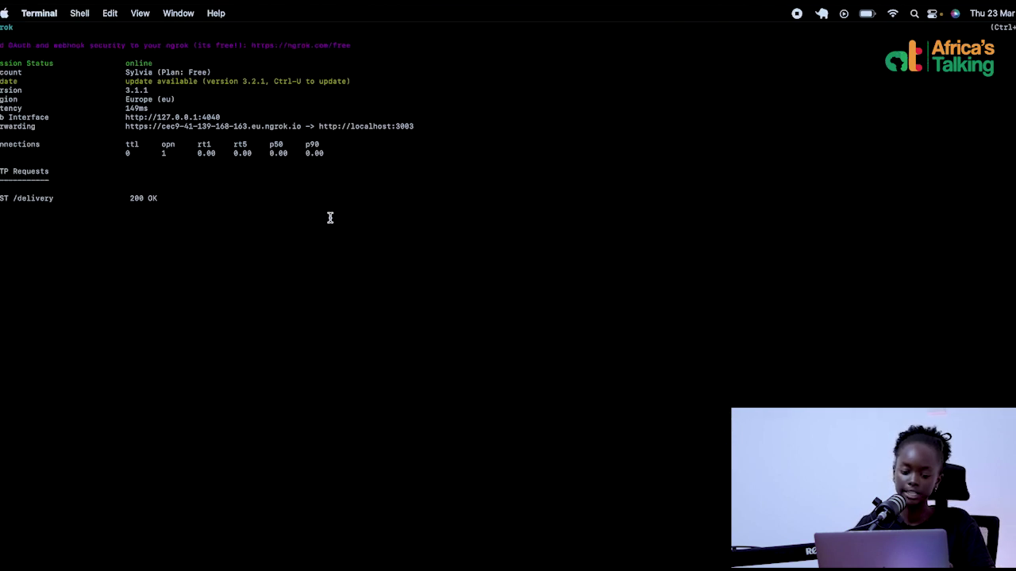